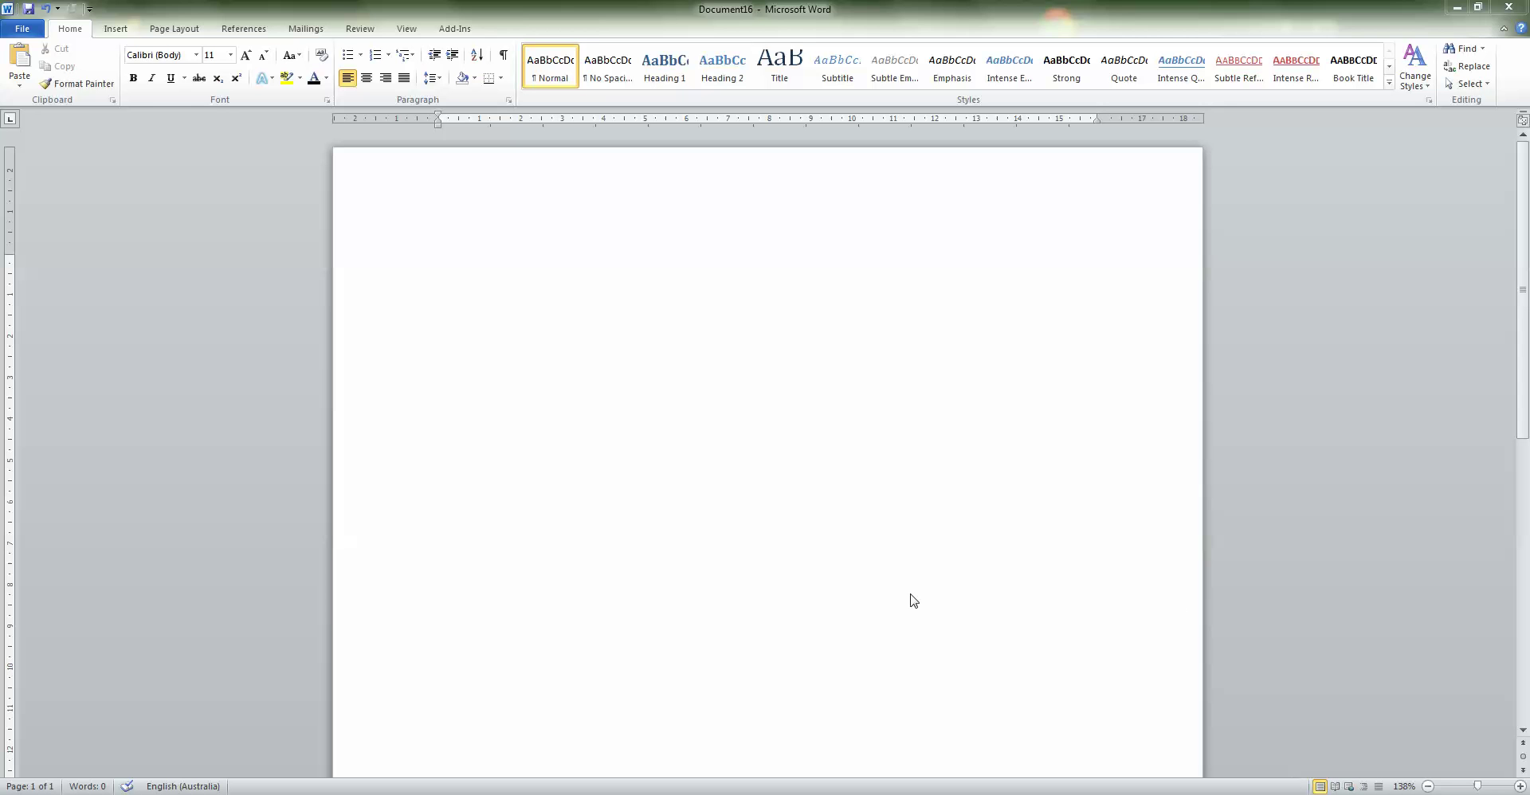
Enter the text "this is our heading" at the top of the blank document
click(571, 282)
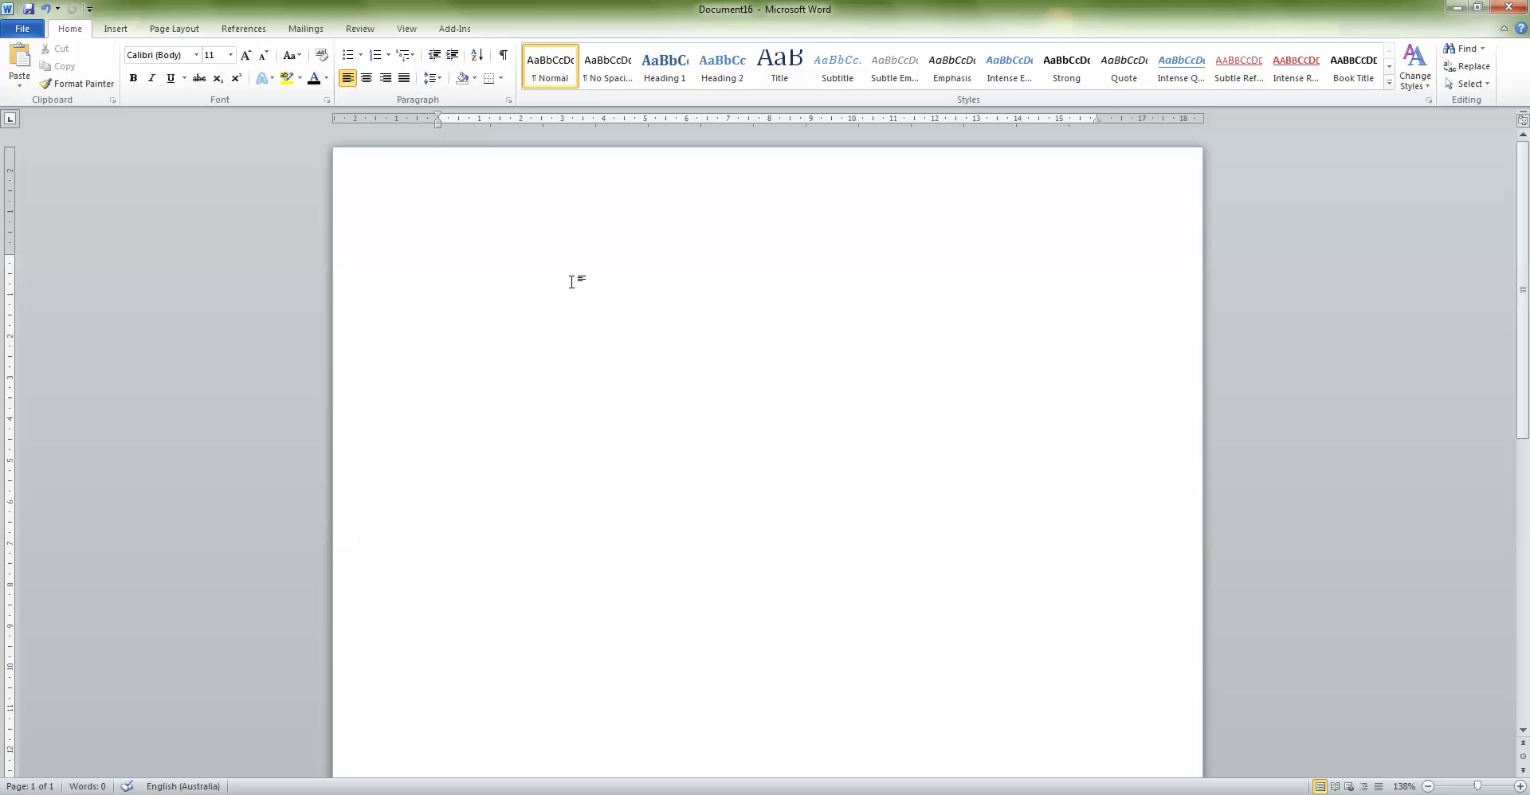
text(this is our hea)
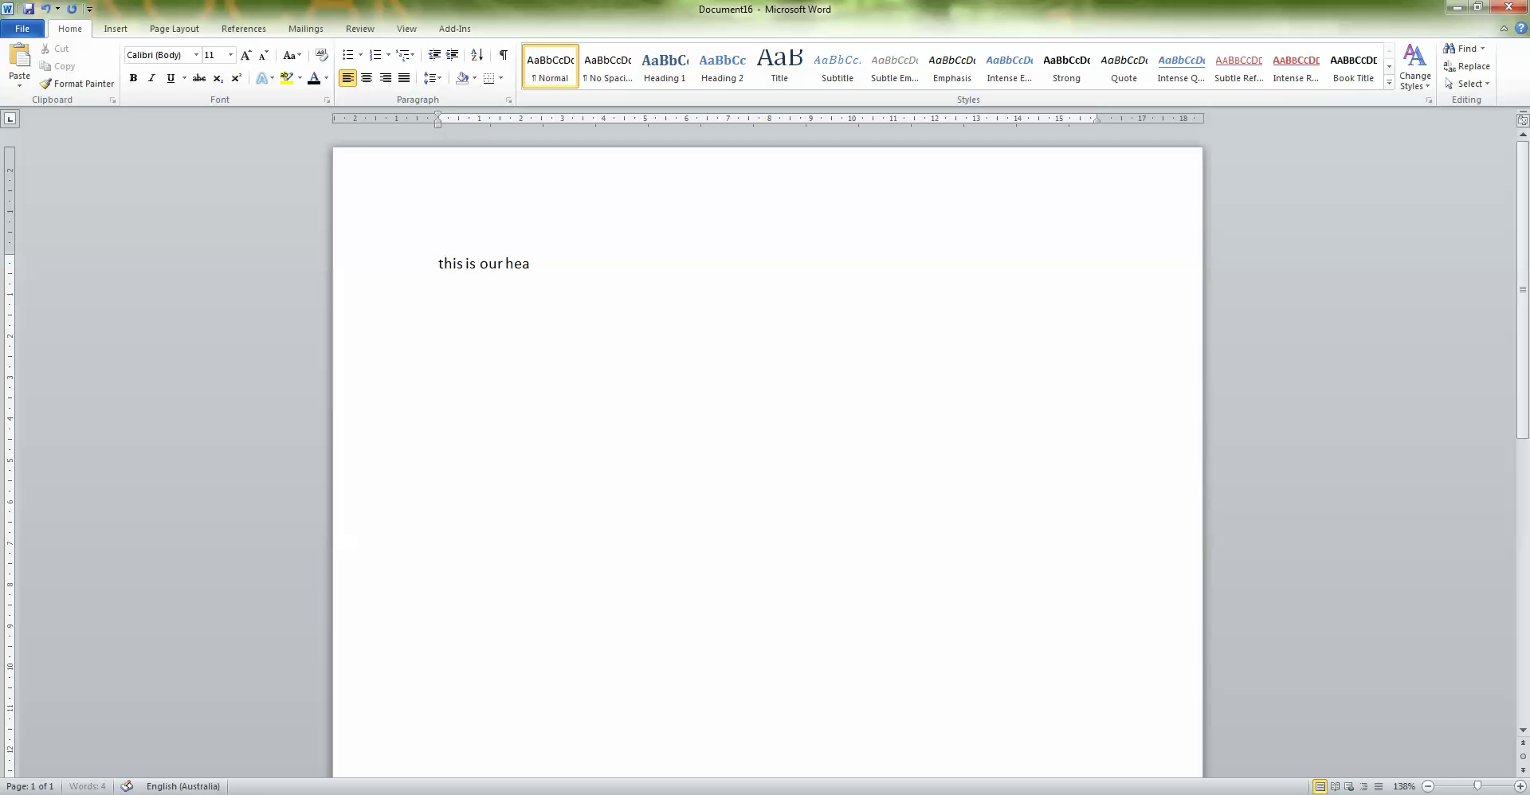
text(ding)
drag(435, 263, 568, 264)
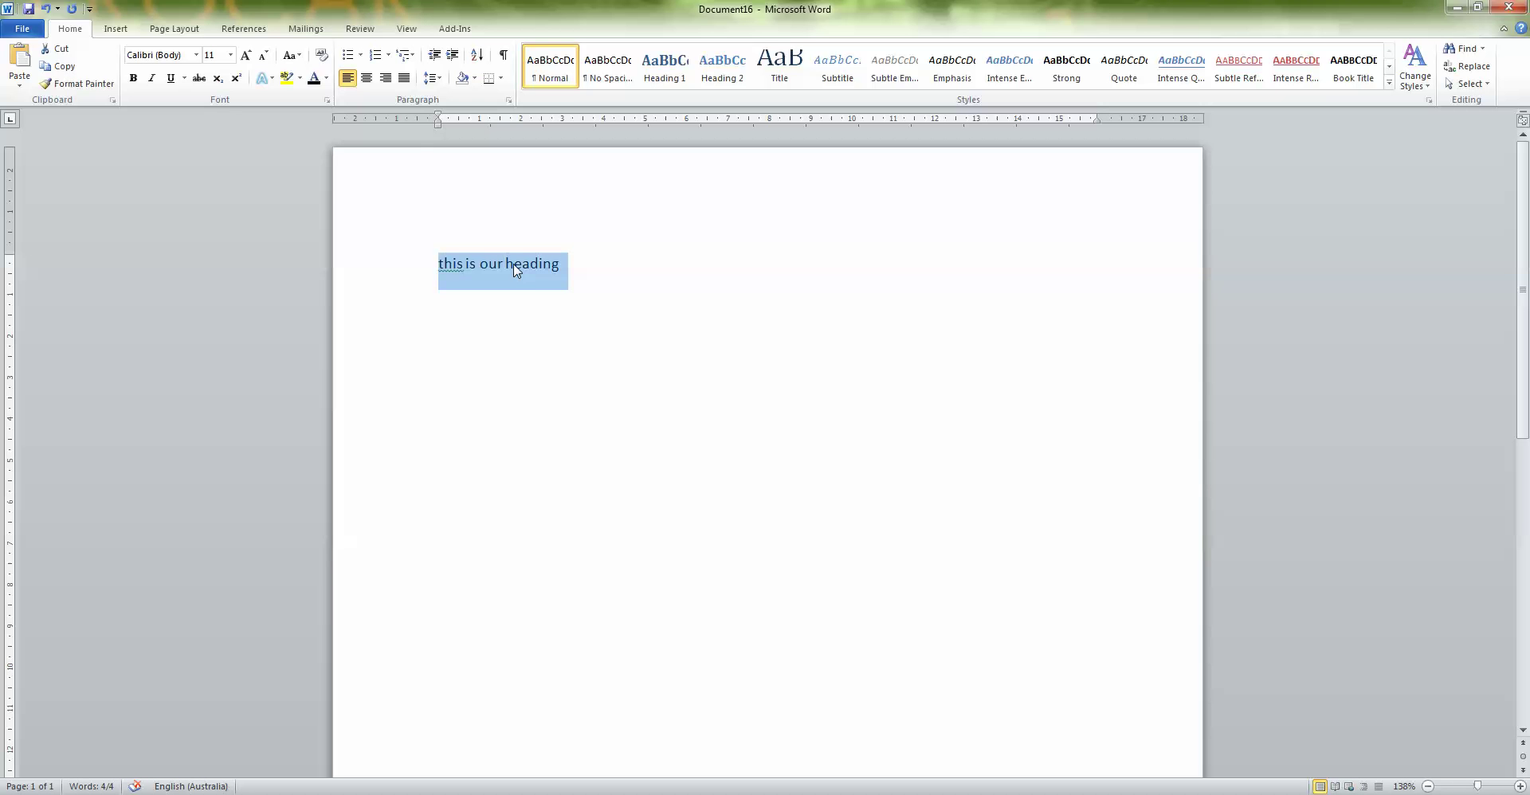
click(268, 78)
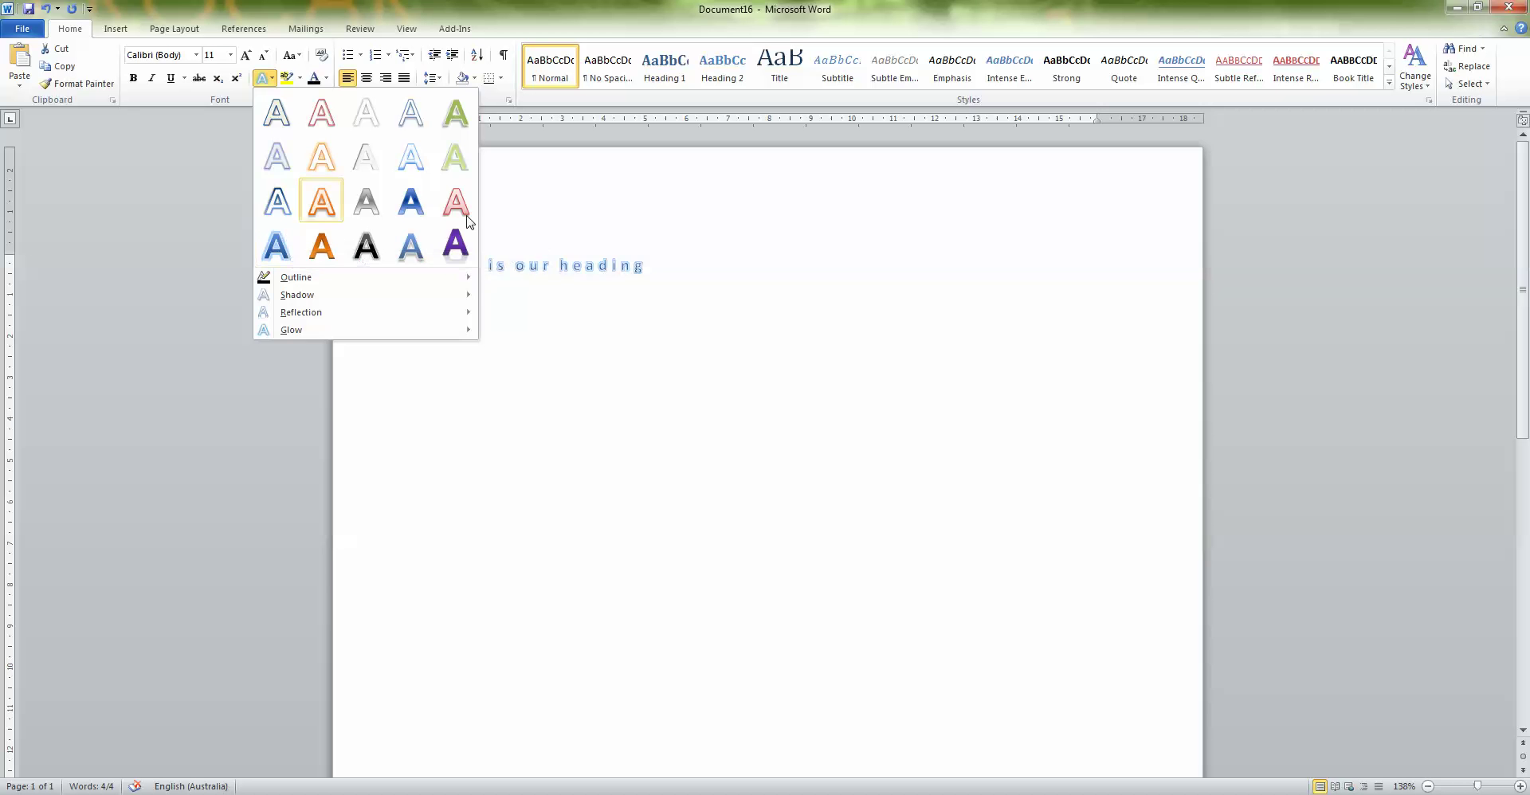
key(Escape)
click(495, 283)
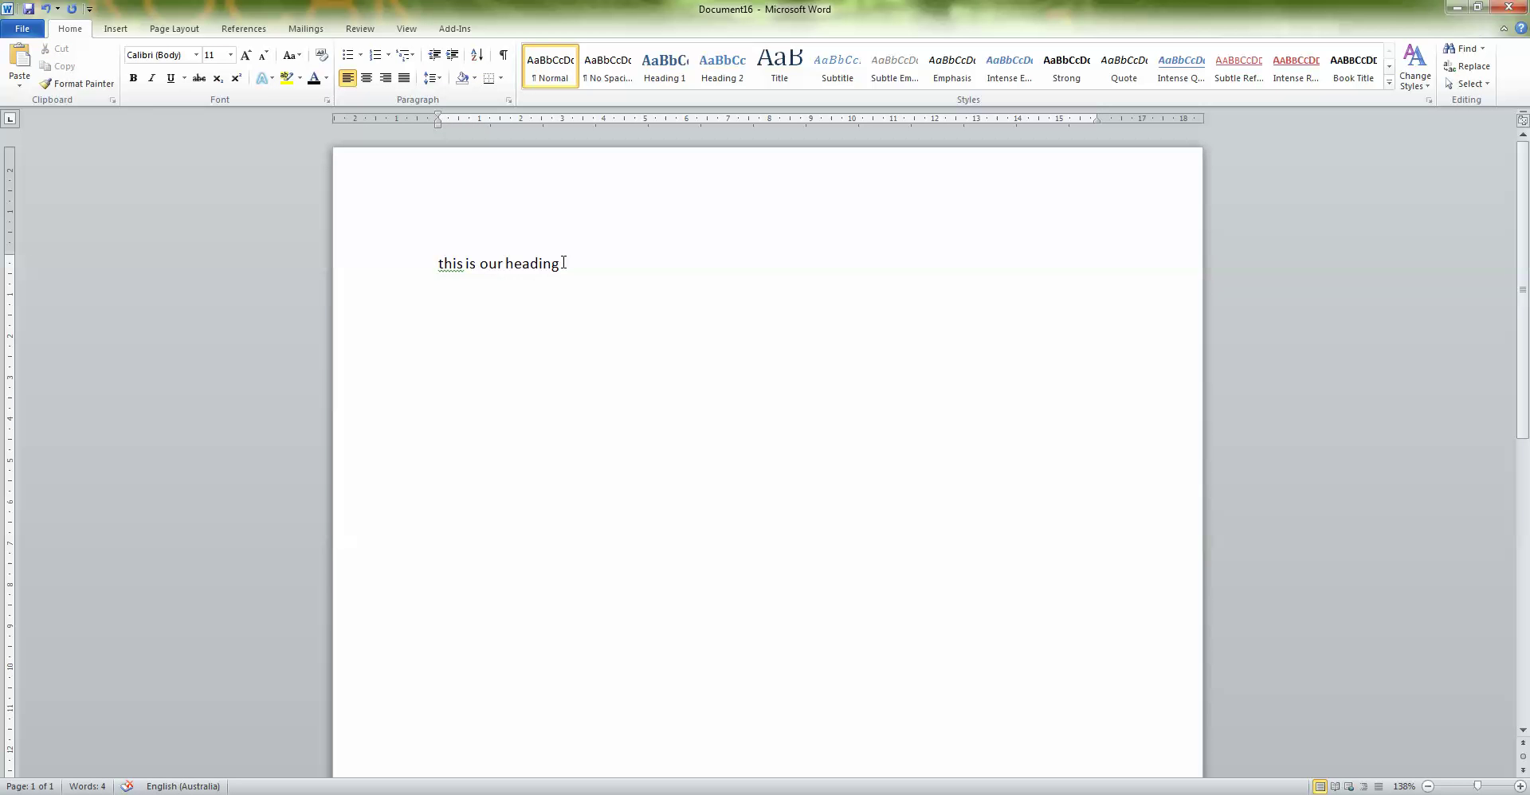
Centre the heading line on the page and increase its font size to 20
drag(564, 263, 442, 263)
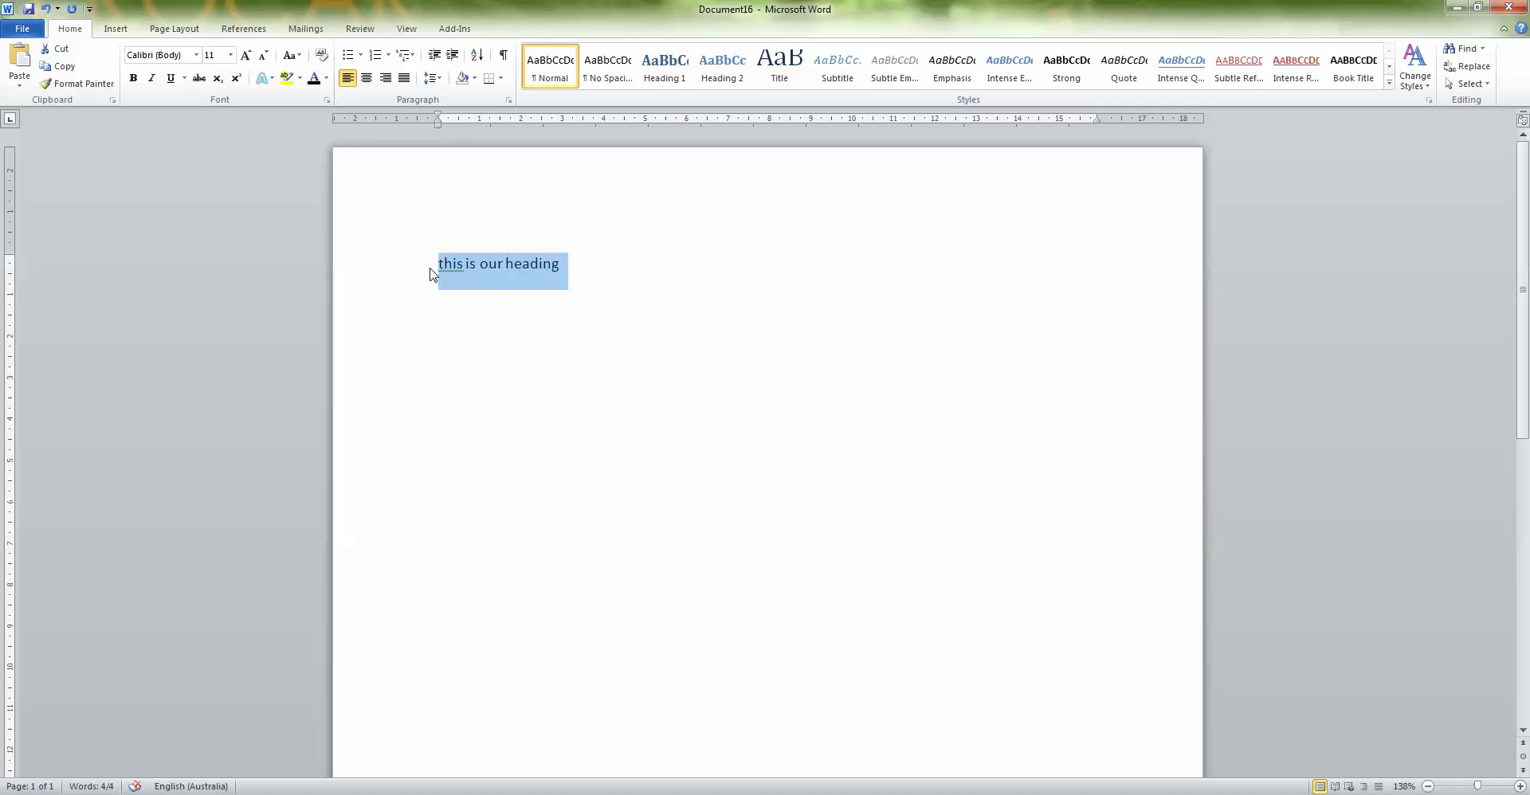
click(368, 78)
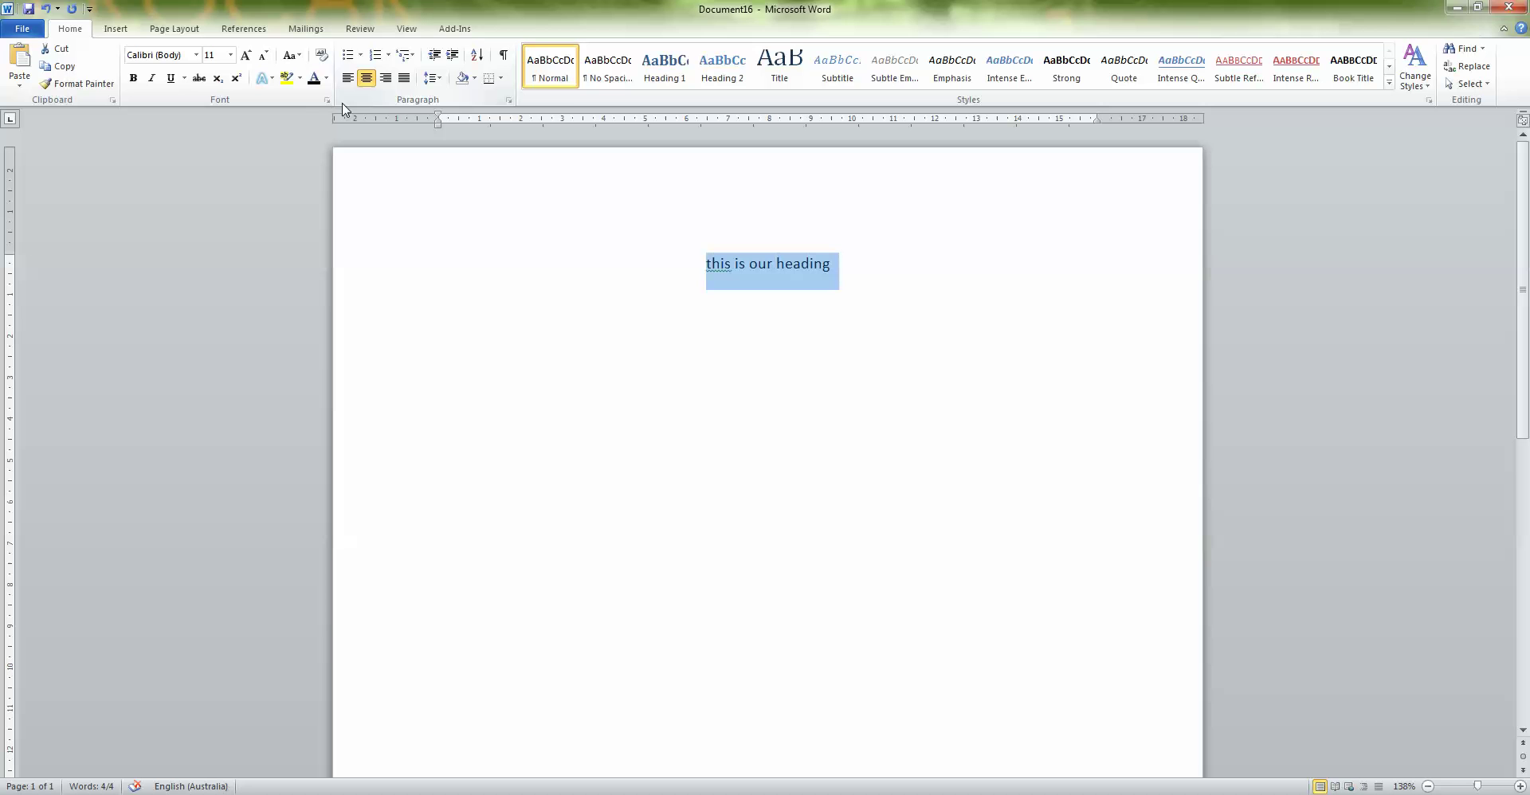
click(246, 56)
click(246, 56)
click(246, 56)
click(246, 56)
click(247, 56)
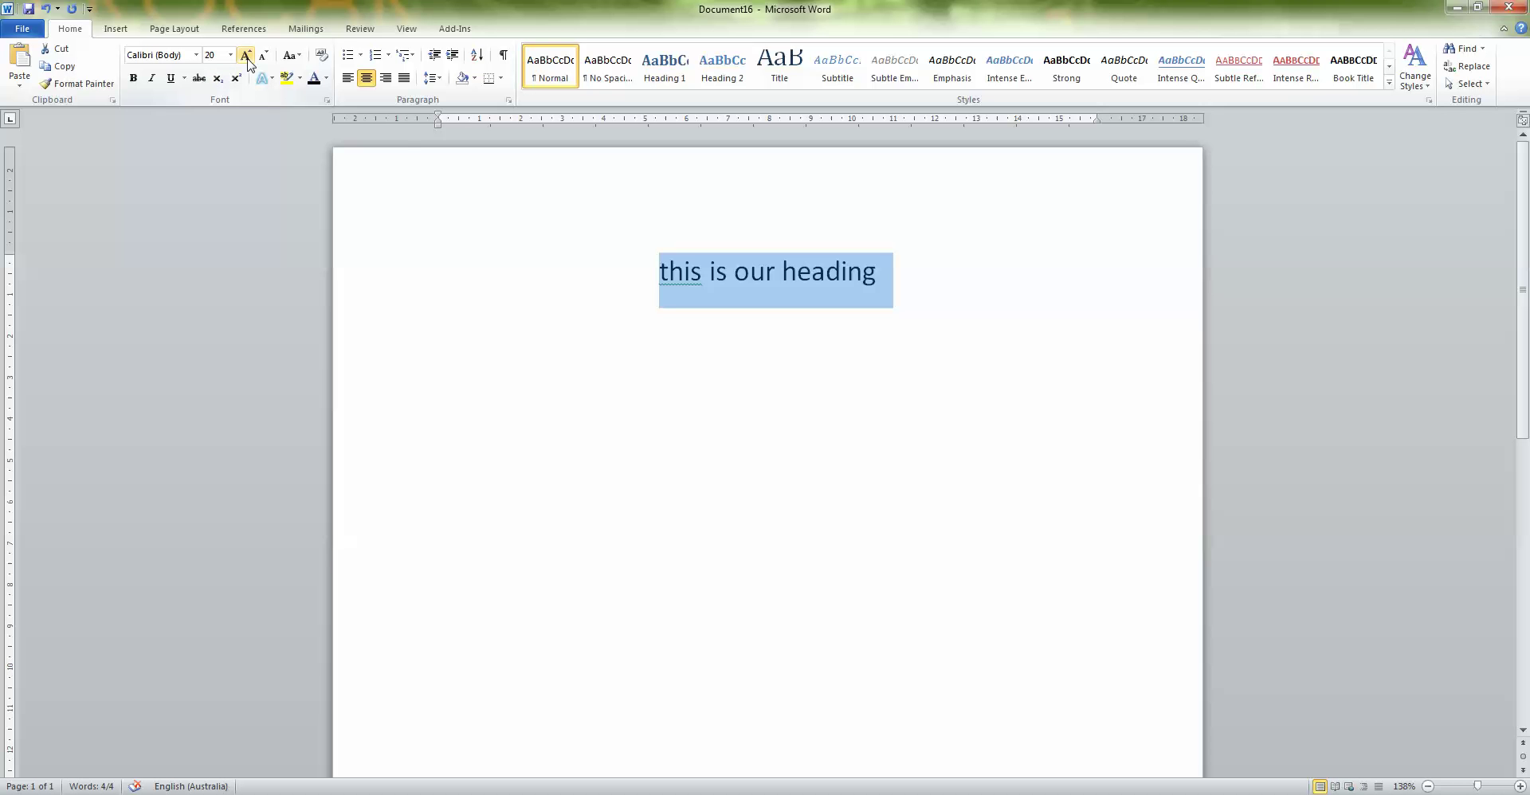
Apply the purple text effect preset with a reflection to the heading
click(265, 80)
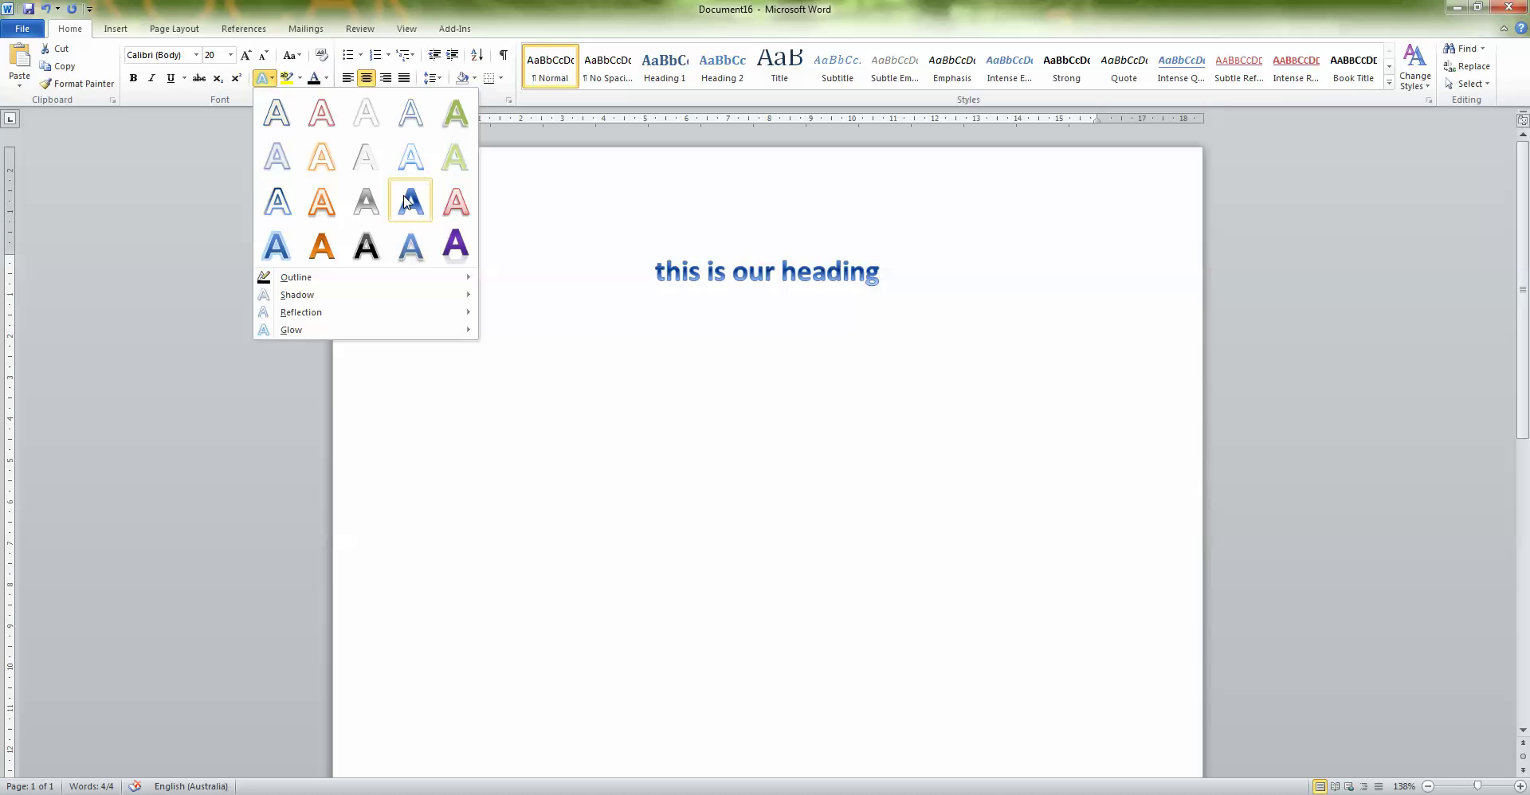
click(460, 251)
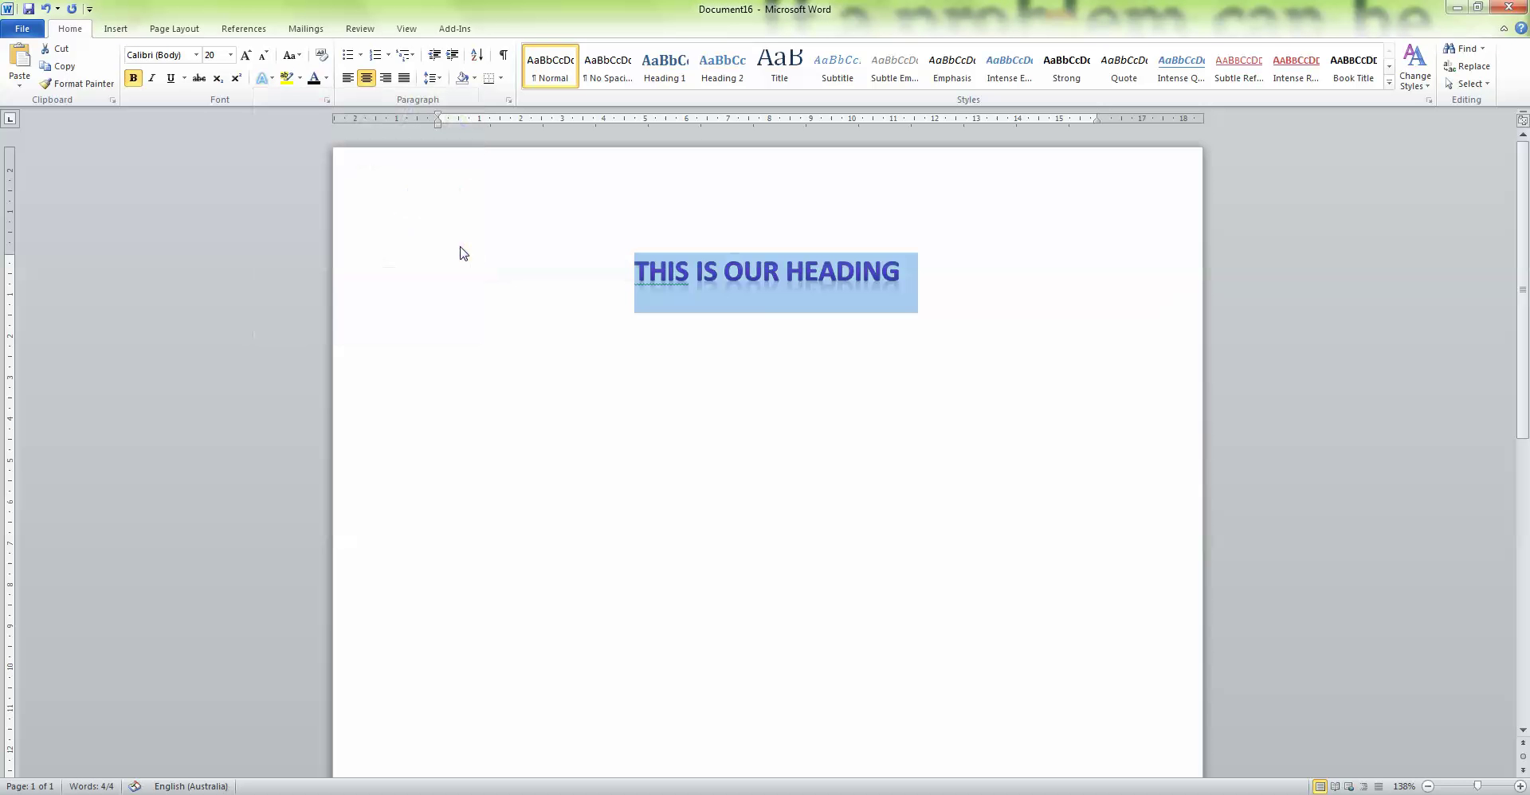
click(832, 291)
Add an outer shadow to the heading text, using the third preset in the first row of outer shadows
drag(929, 279, 672, 273)
click(268, 78)
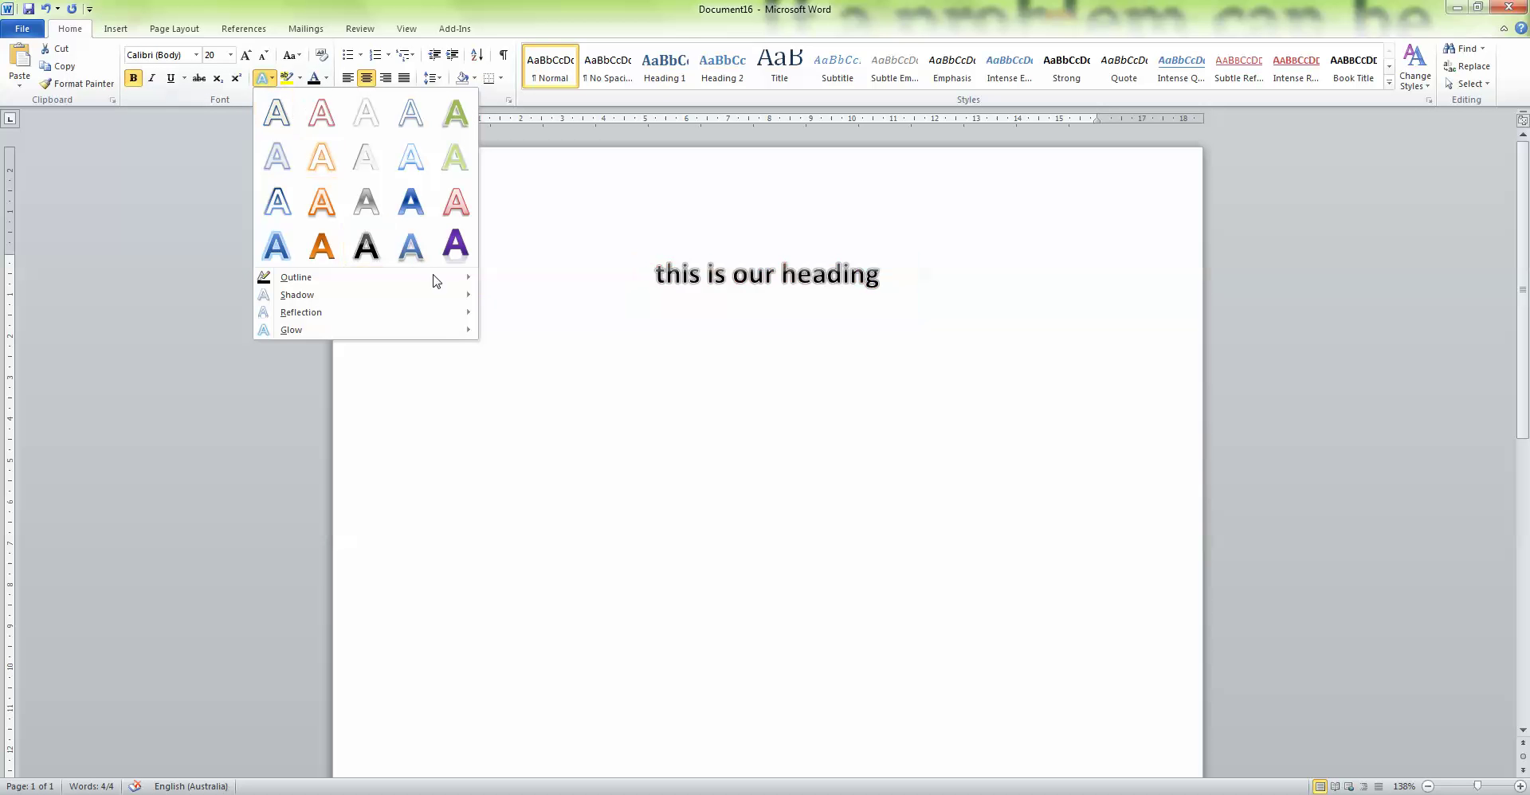
mouse_move(461, 294)
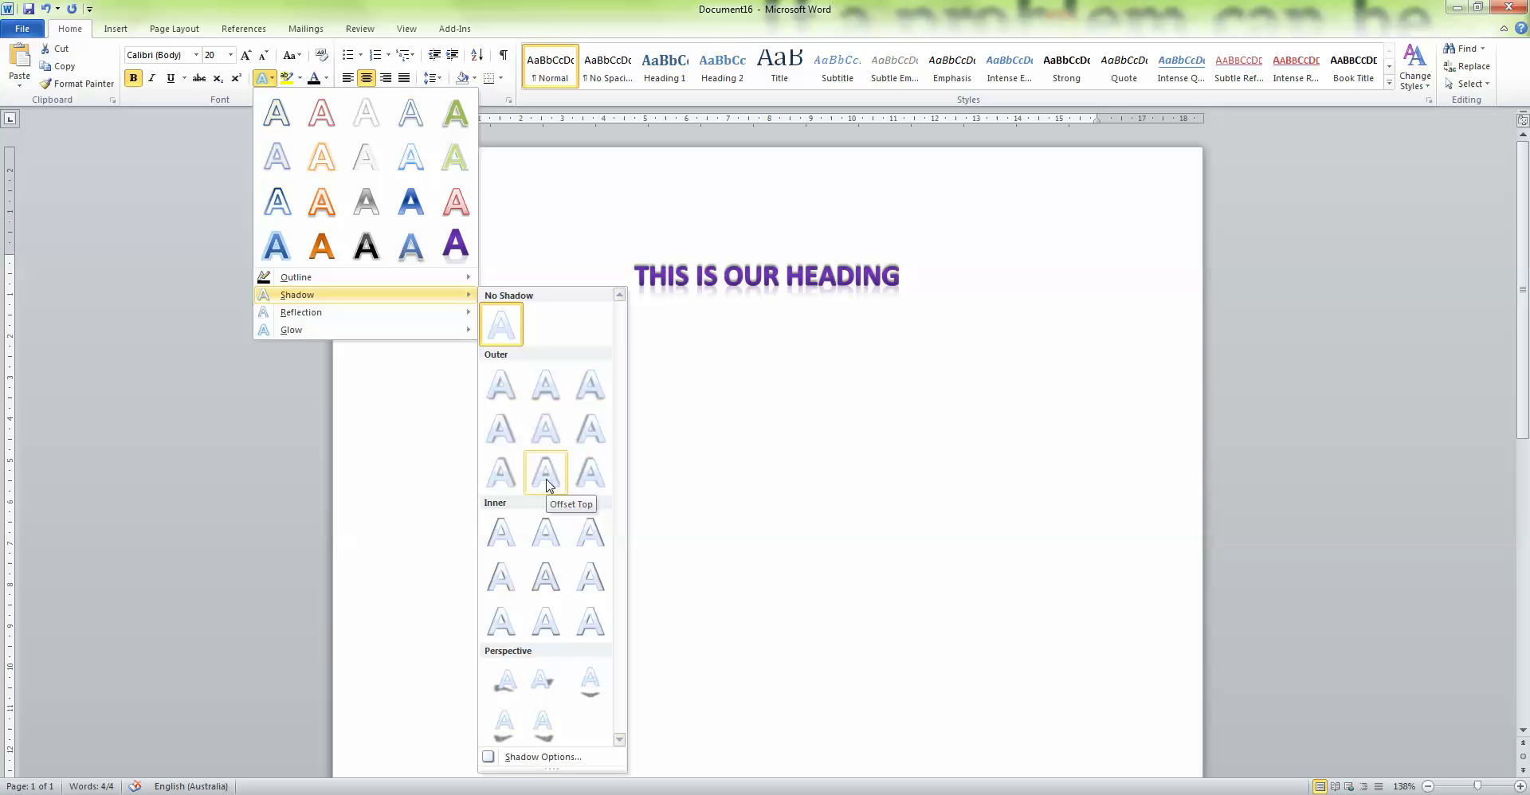
click(591, 397)
click(566, 376)
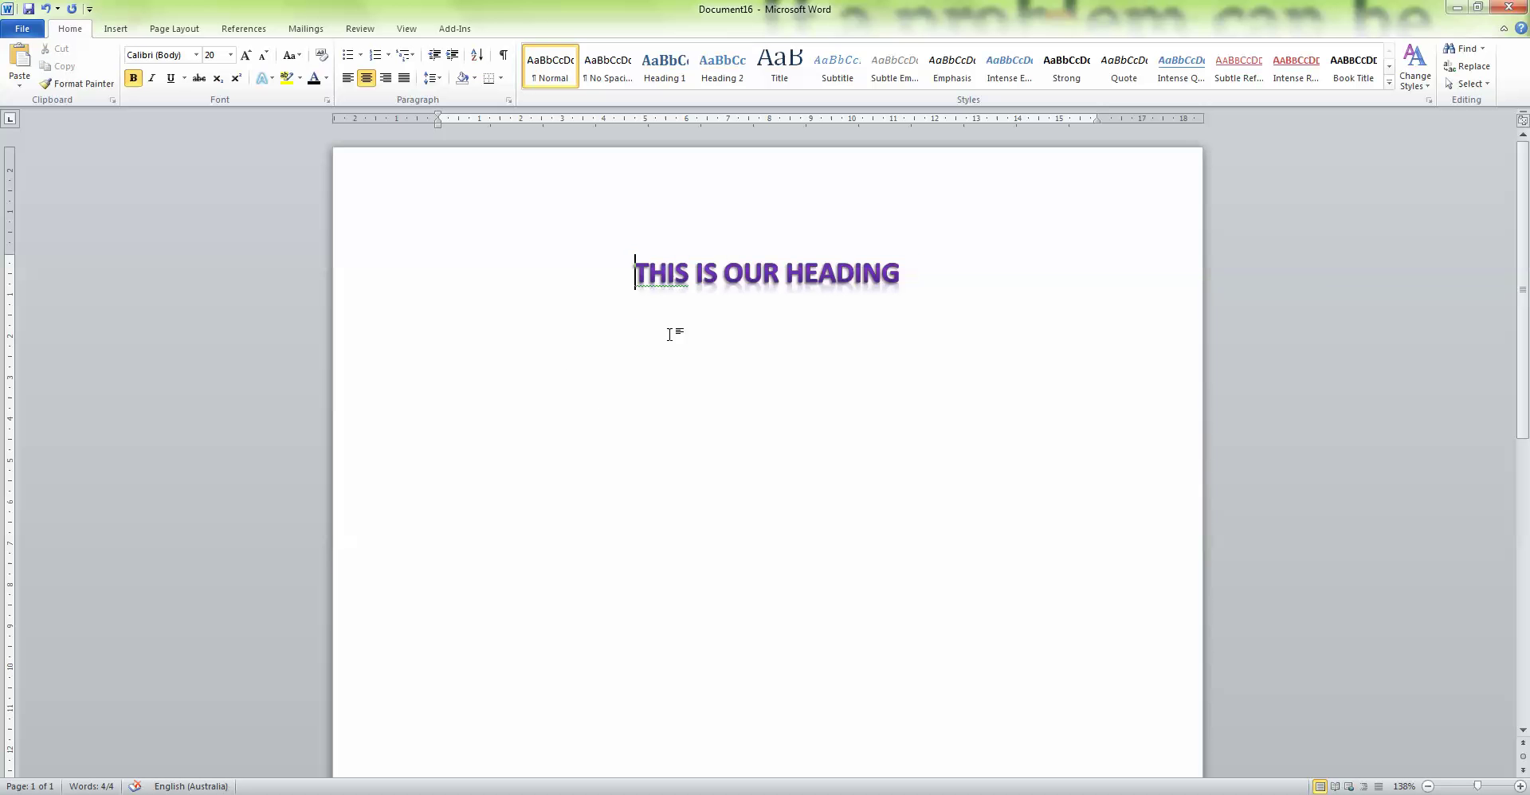
Increase the font size of the whole heading to 36
drag(645, 280, 935, 270)
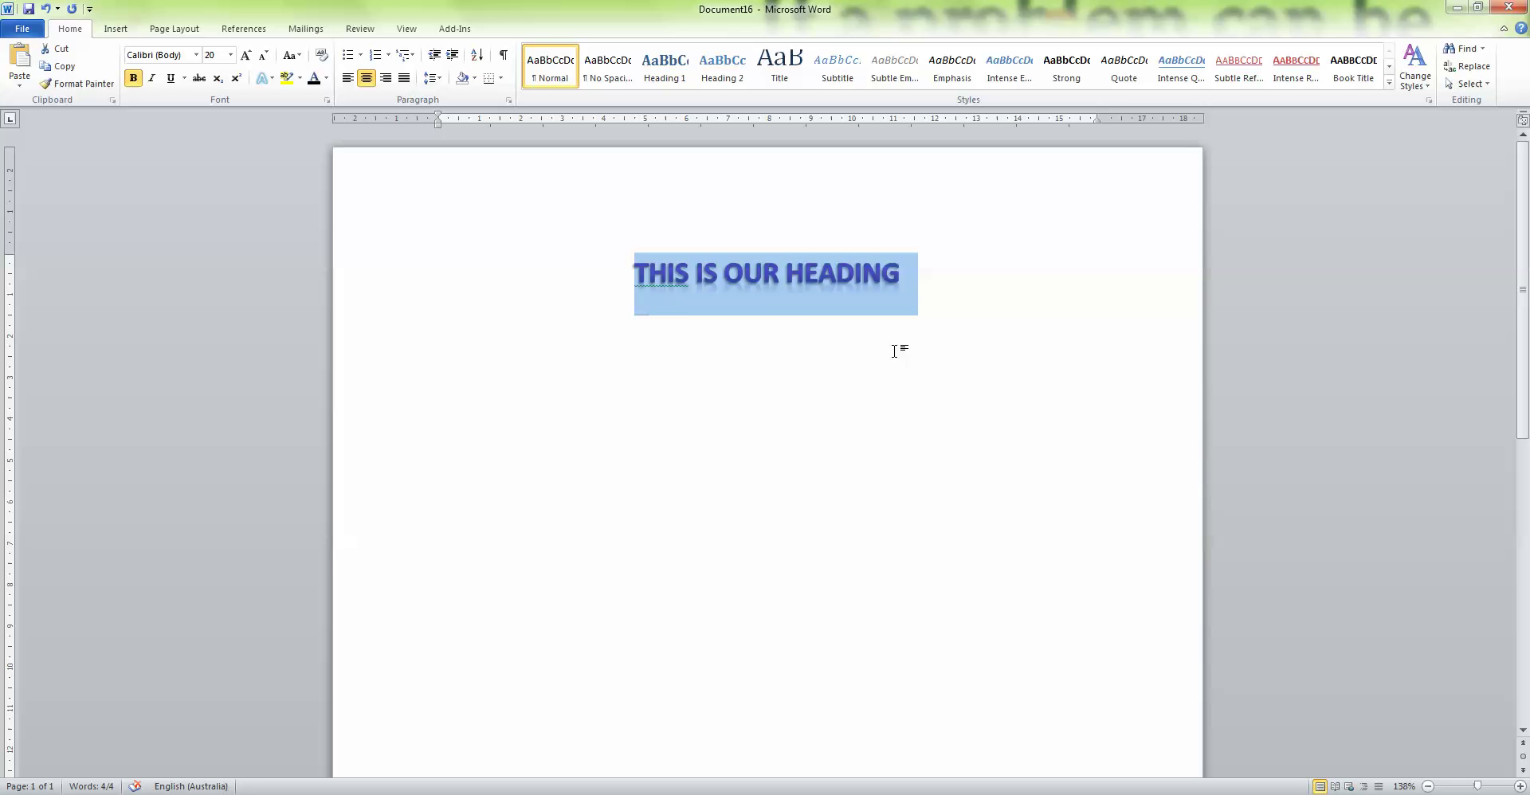
click(245, 55)
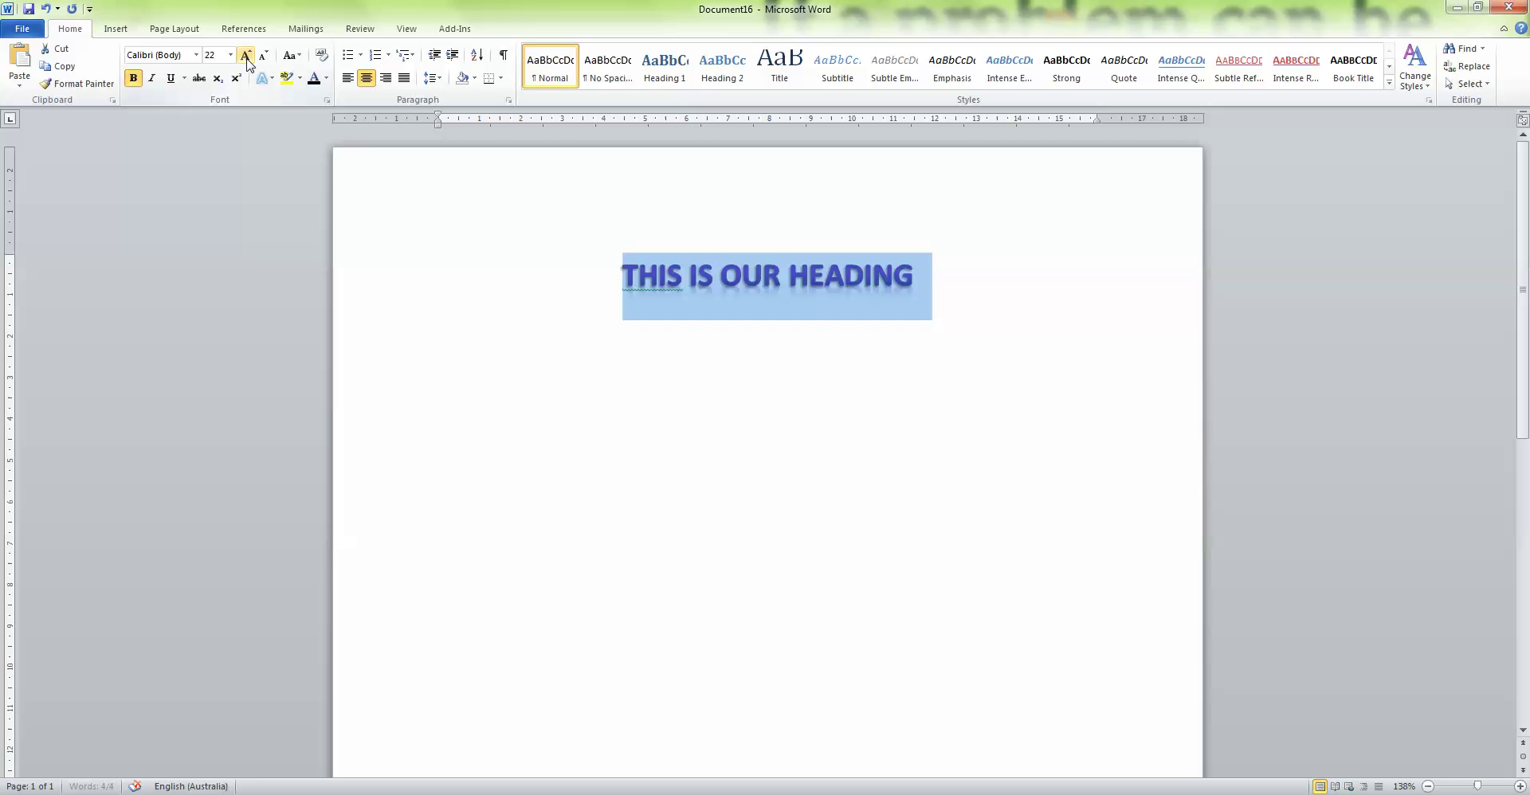
click(245, 55)
click(245, 56)
click(246, 56)
click(245, 56)
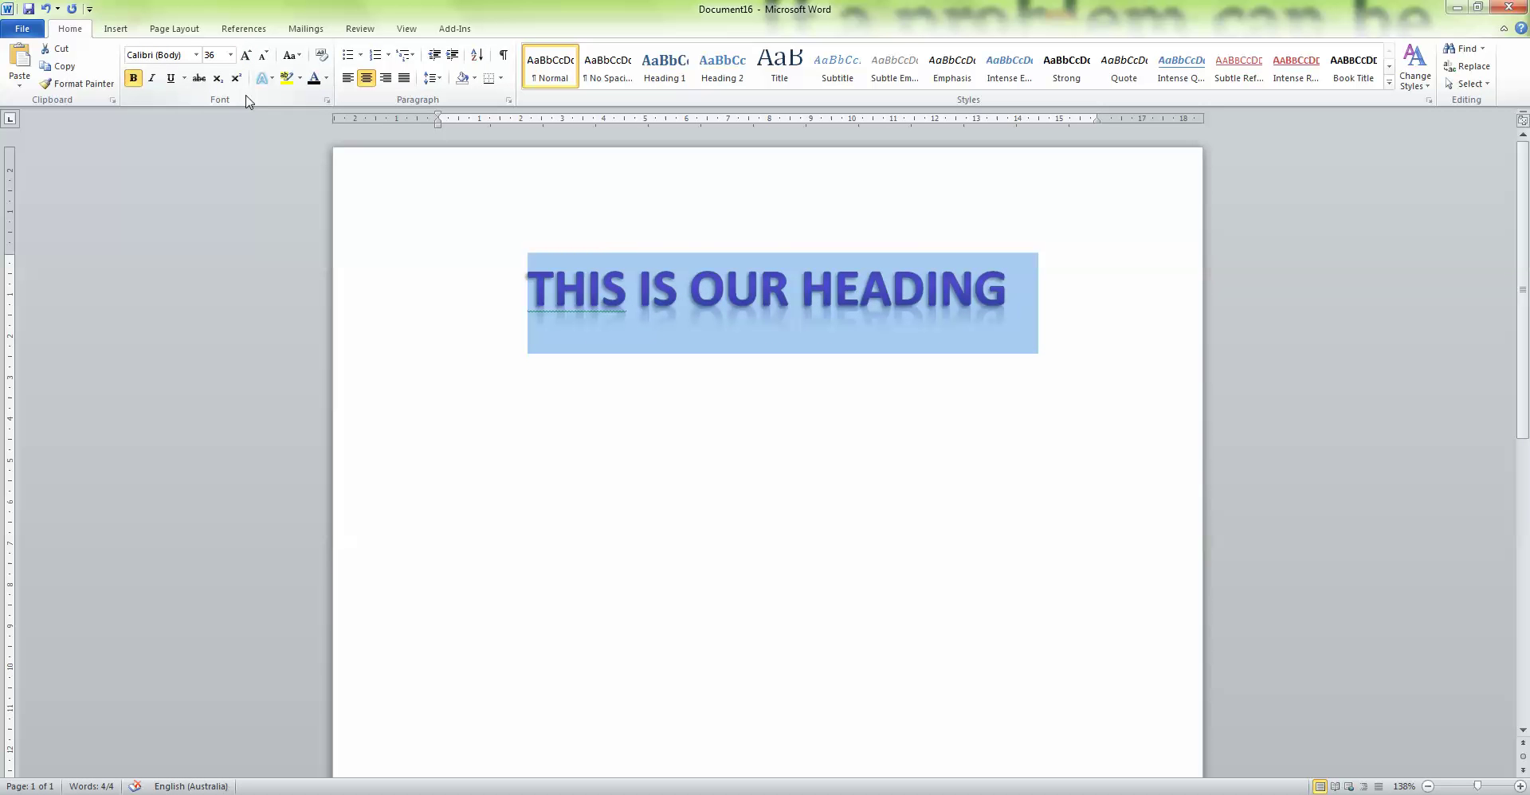
Apply the middle reflection variation of the third row to the heading text
click(263, 78)
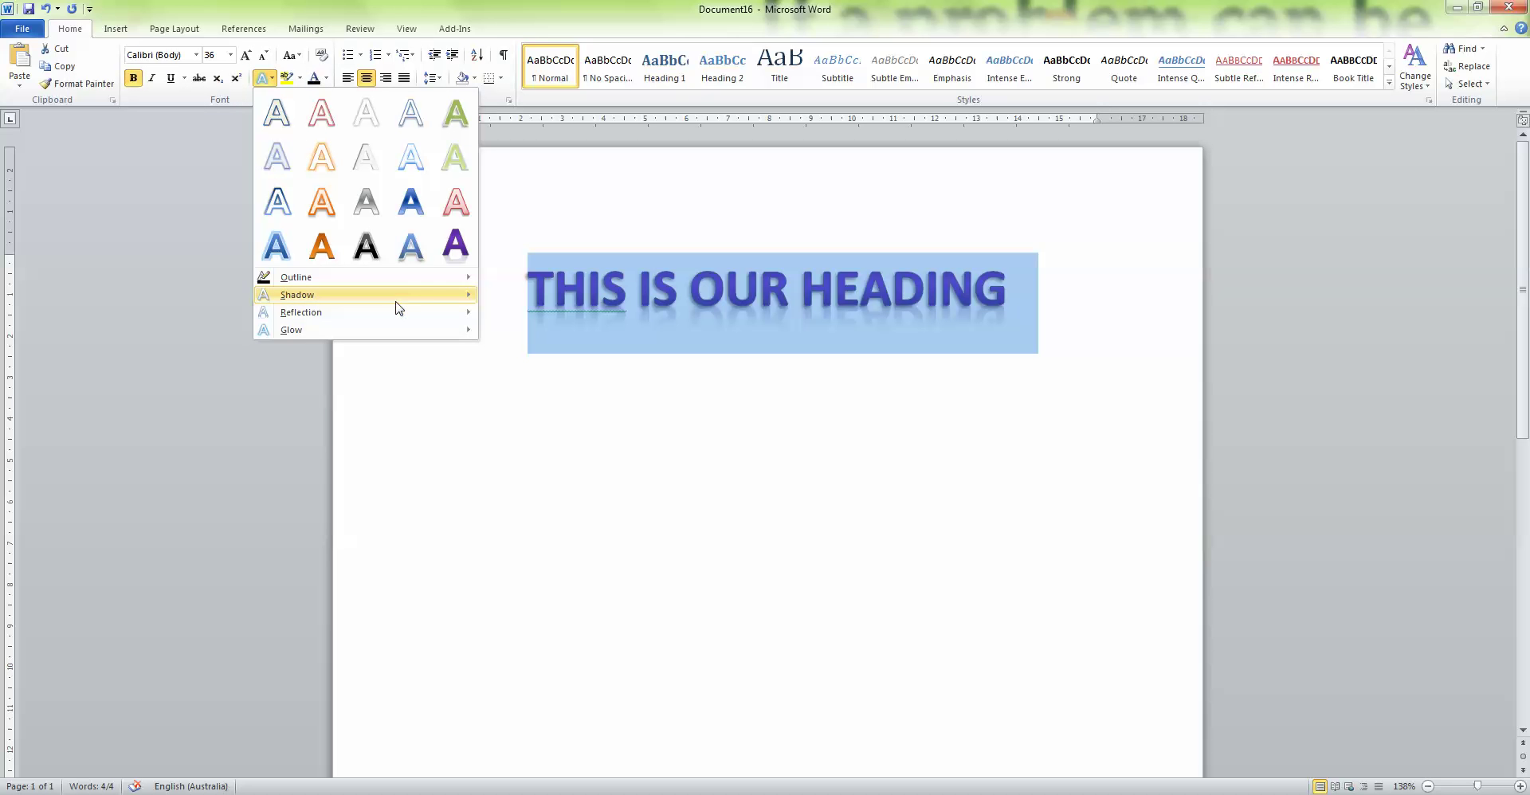
mouse_move(443, 319)
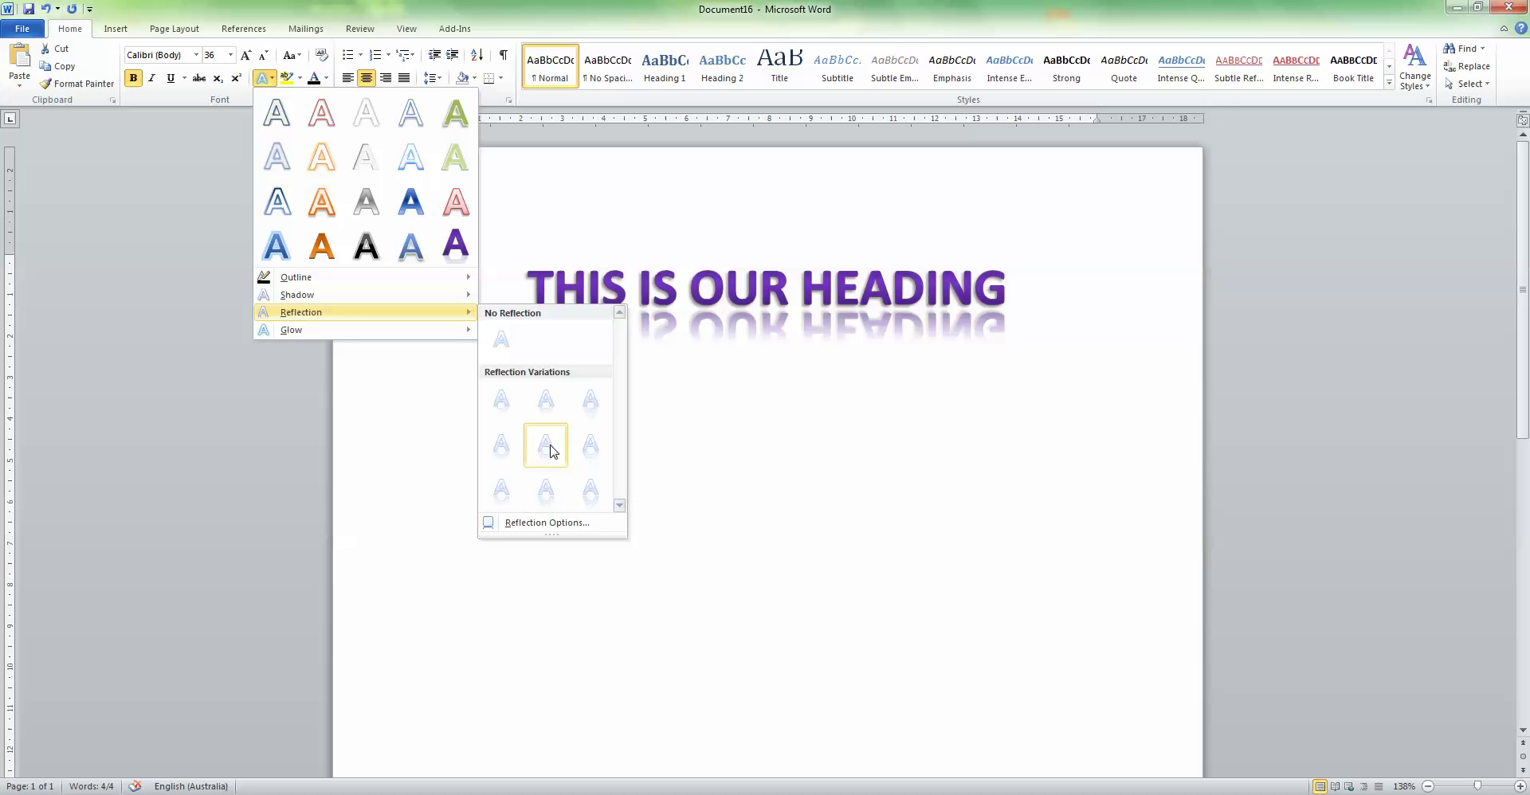
click(548, 480)
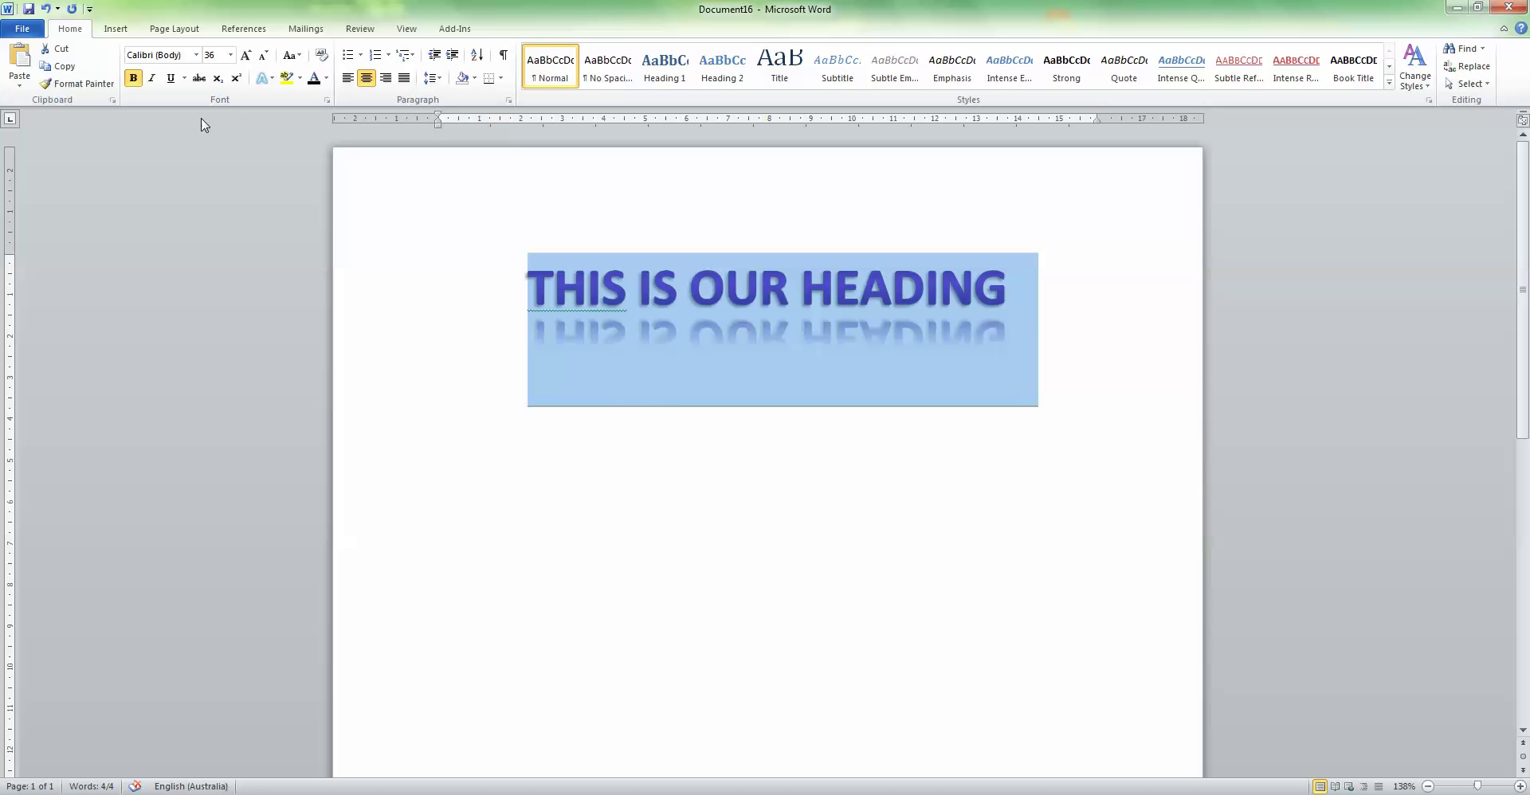
Set the heading's reflection to the first variation in the second row of reflection presets
click(271, 80)
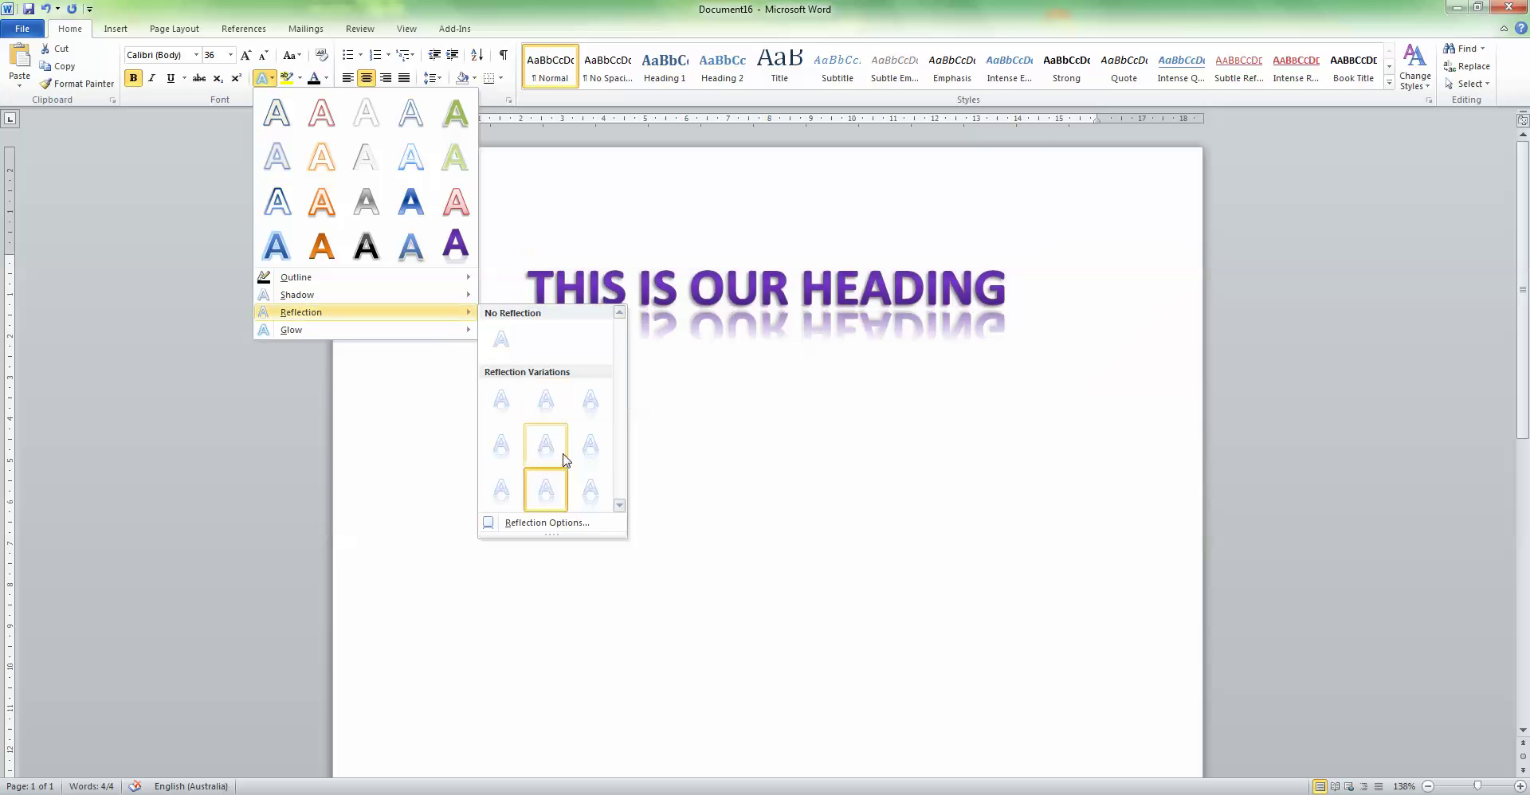
click(500, 437)
click(501, 433)
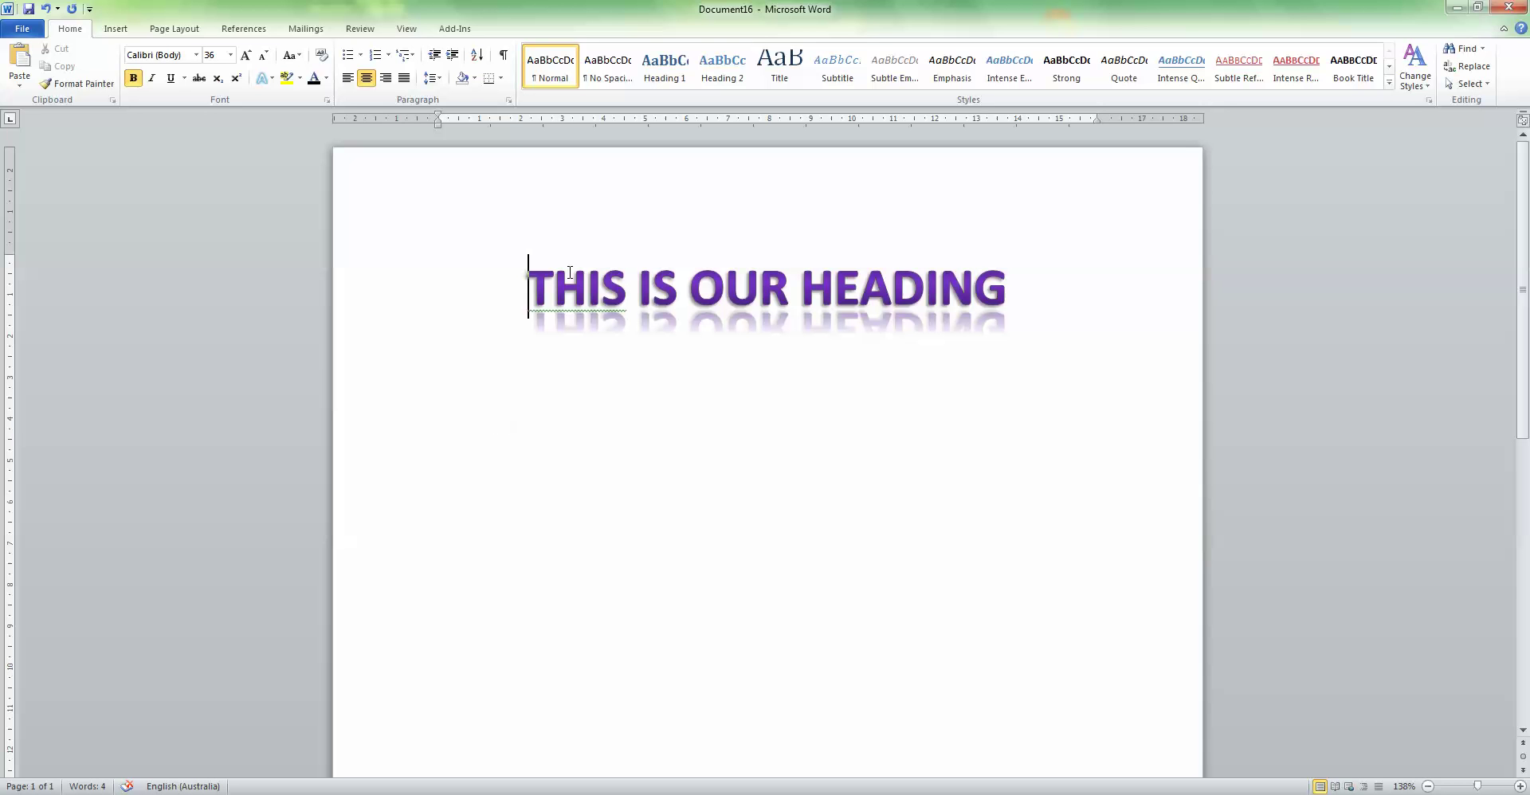
drag(530, 285, 1042, 304)
click(1042, 304)
click(524, 288)
key(Return)
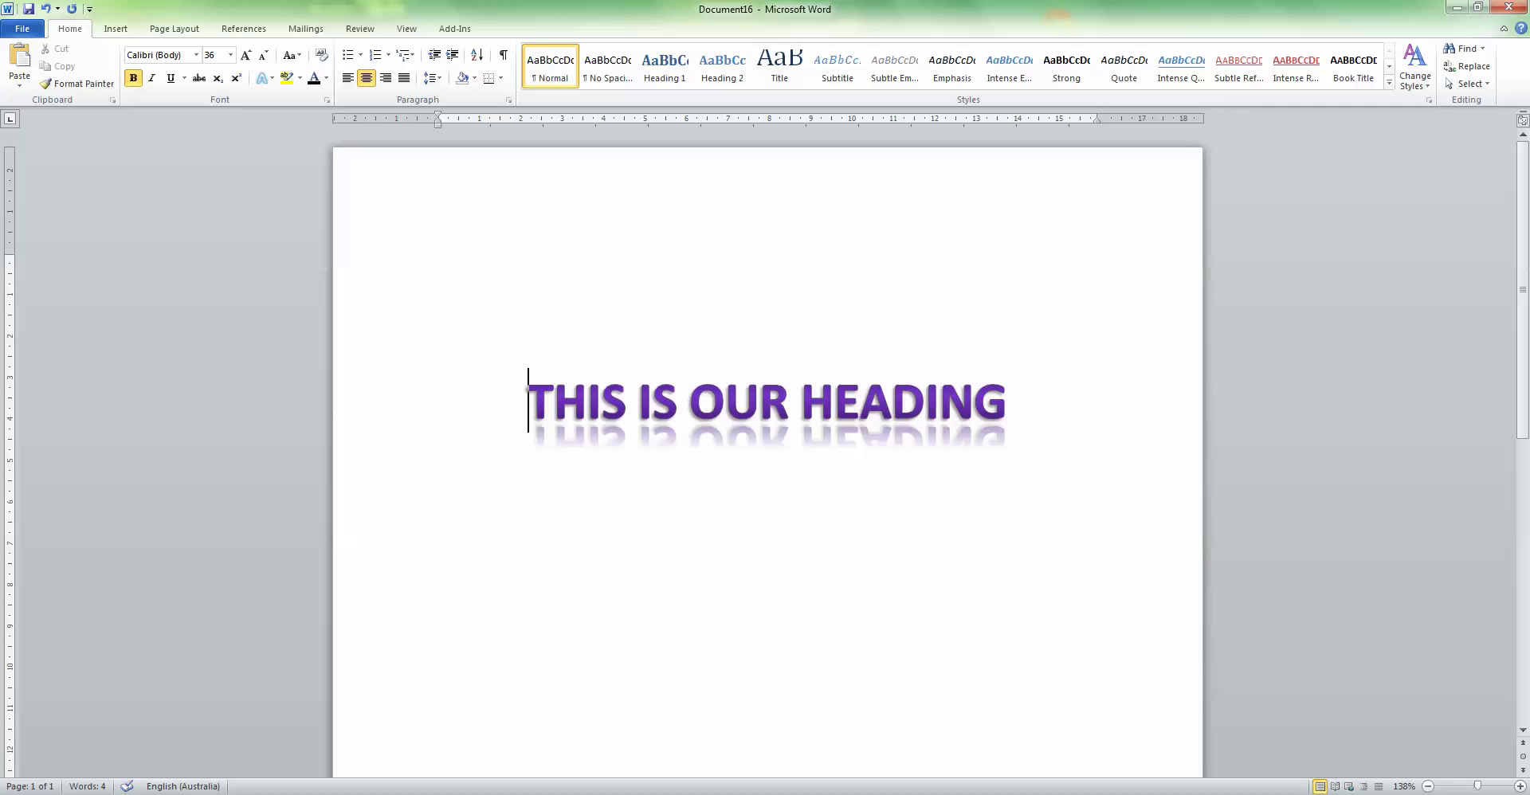
key(BackSpace)
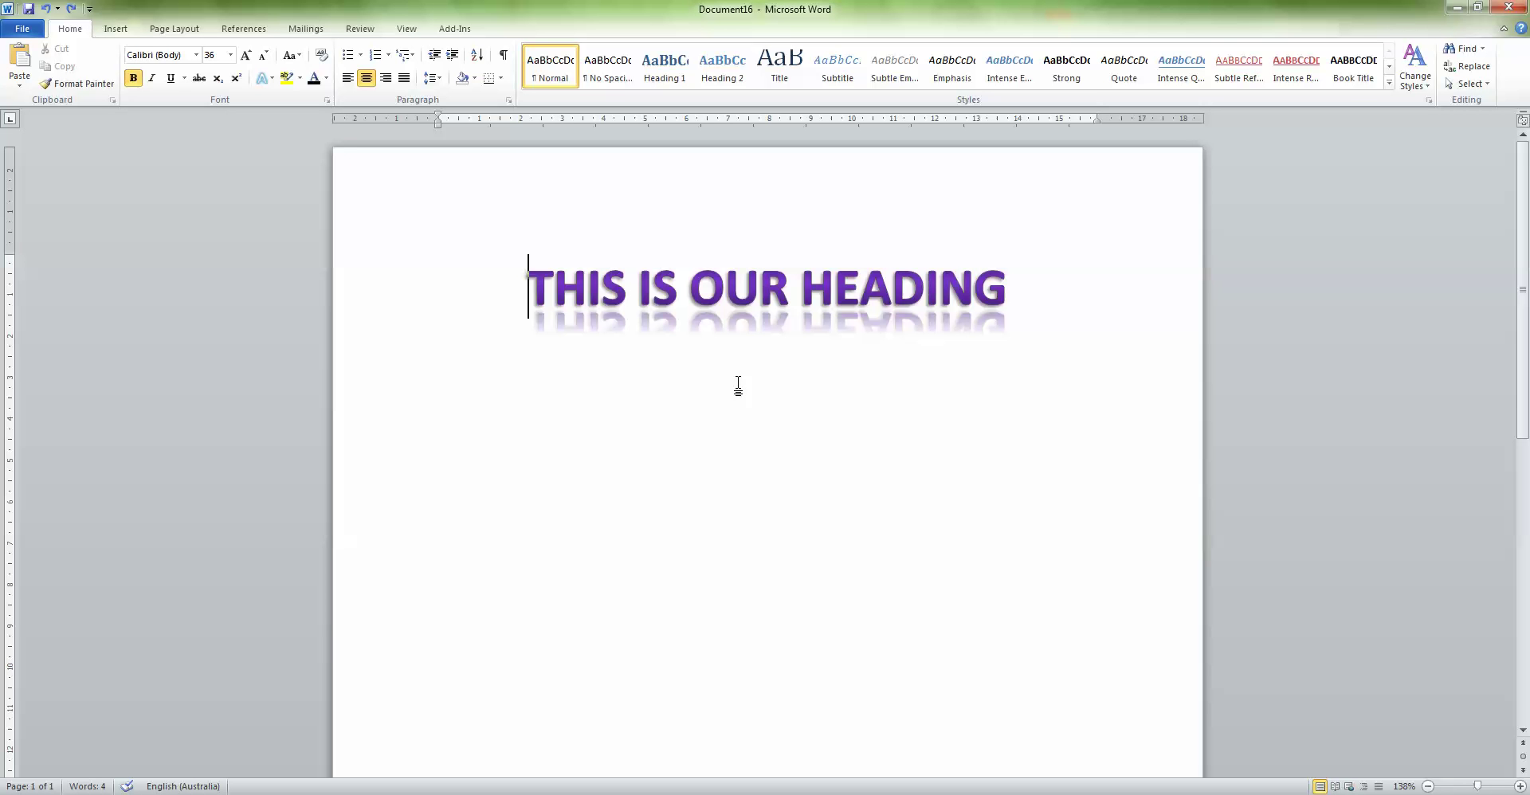
key(ctrl+Right)
key(ctrl+Right)
key(ctrl+Right)
click(502, 273)
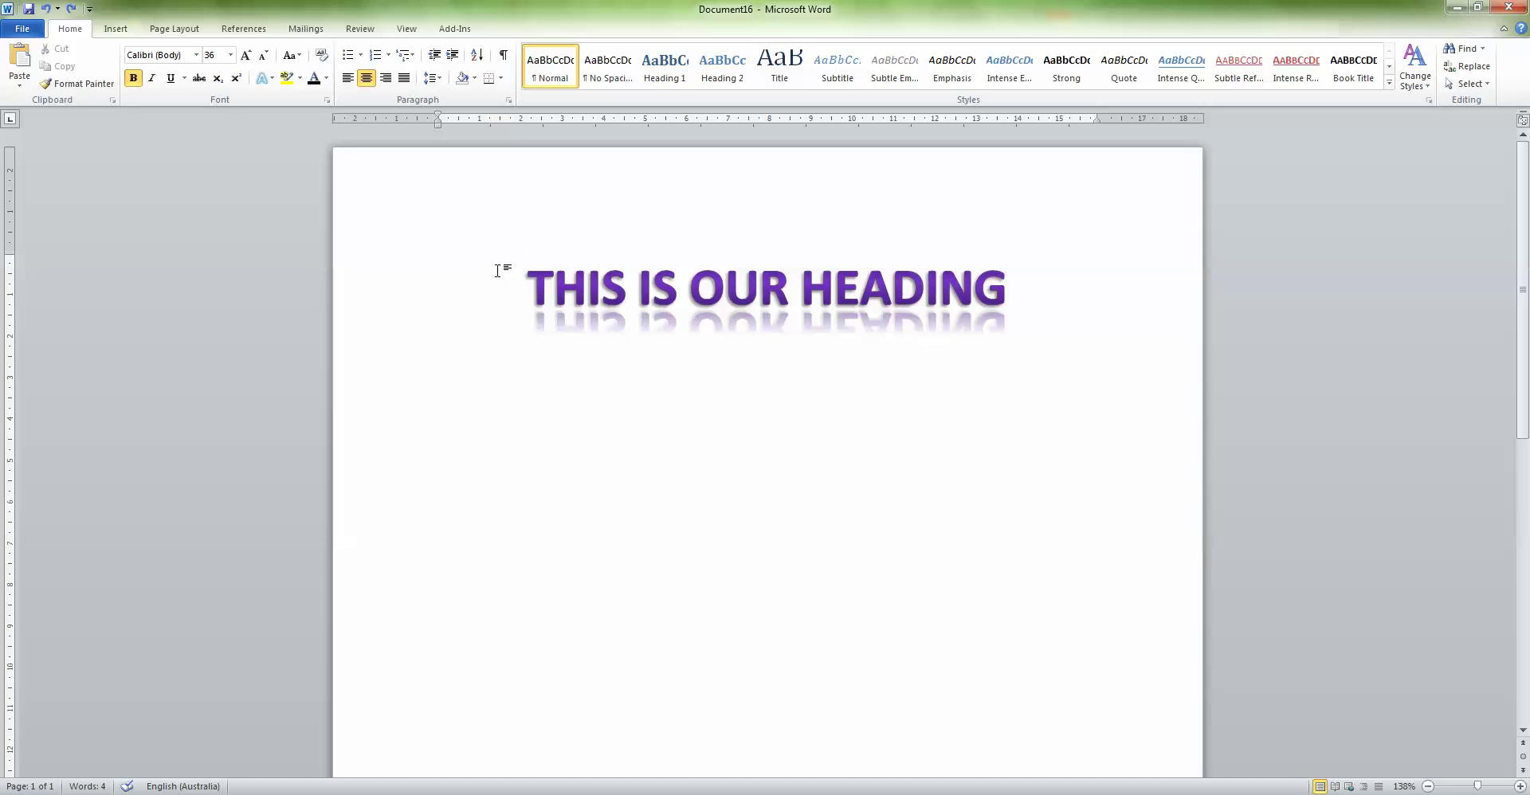